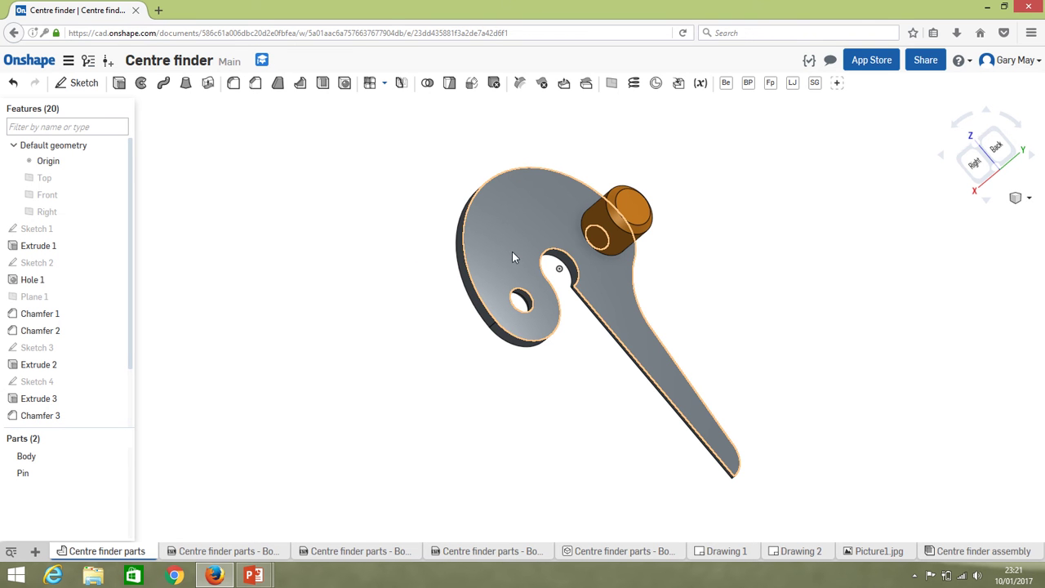
- Hide the Pin part so that only the Body is shown
right_click_drag(519, 243, 441, 310)
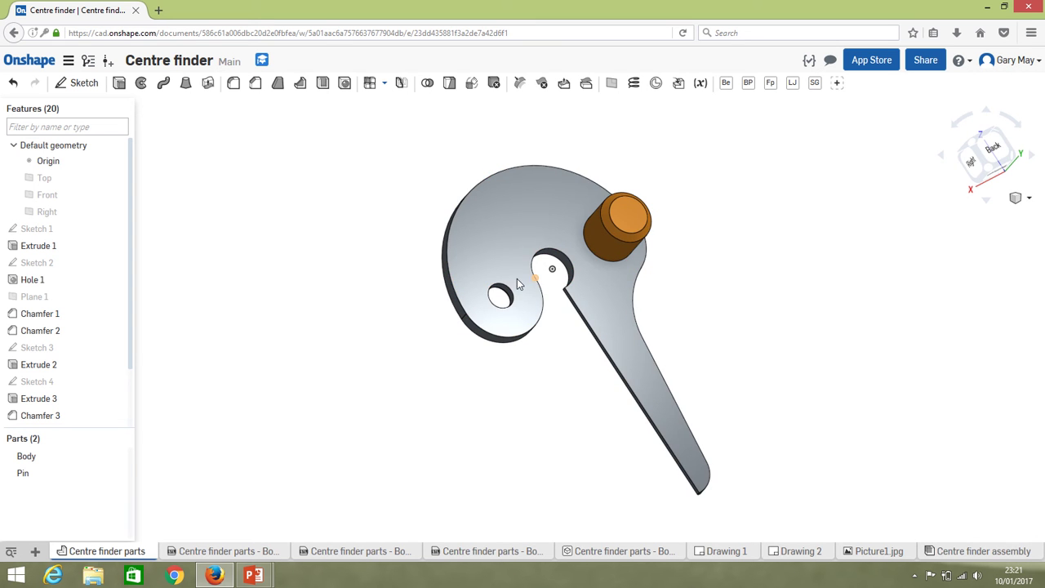
right_click_drag(508, 251, 492, 283)
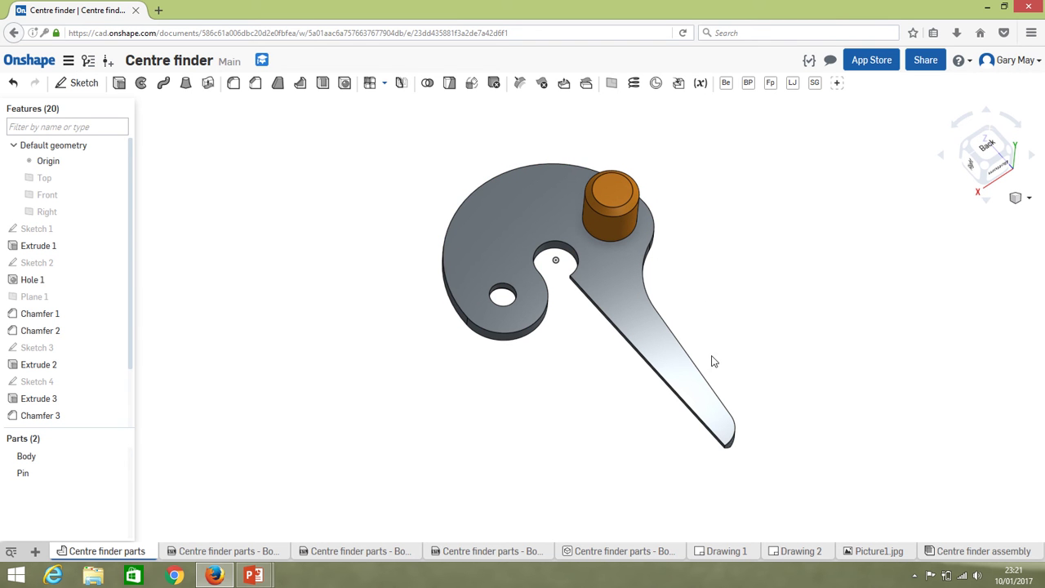
mouse_move(498, 259)
right_mouse_down()
mouse_move(514, 224)
mouse_move(521, 239)
mouse_move(511, 252)
right_mouse_up()
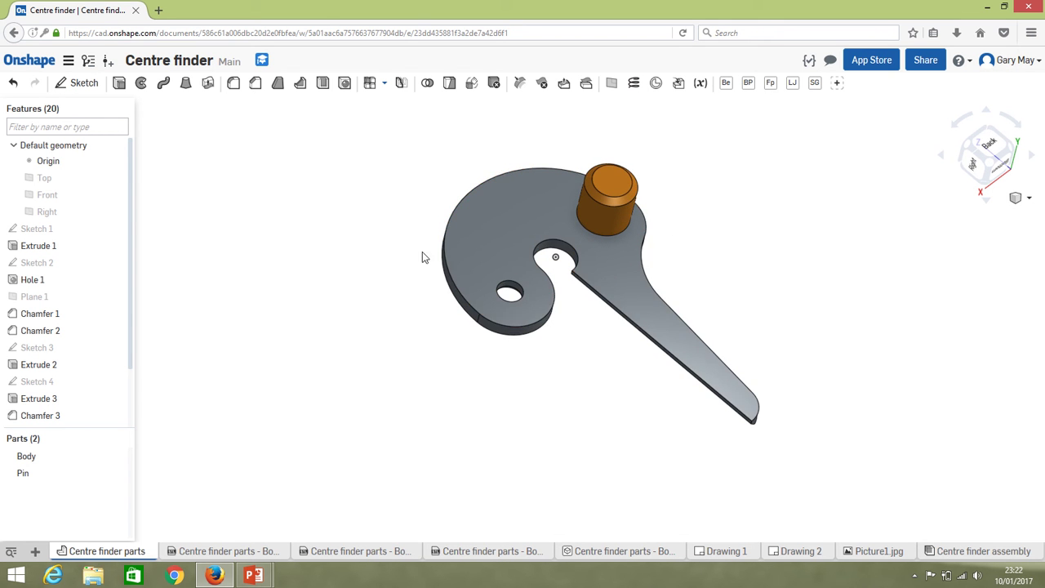
right_click_drag(509, 249, 481, 237)
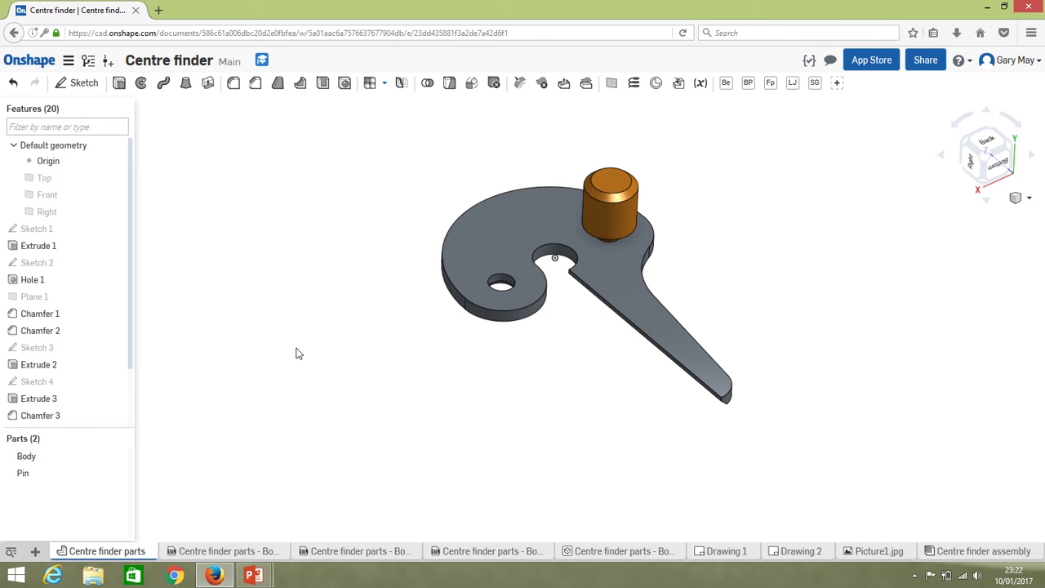
left_click(117, 473)
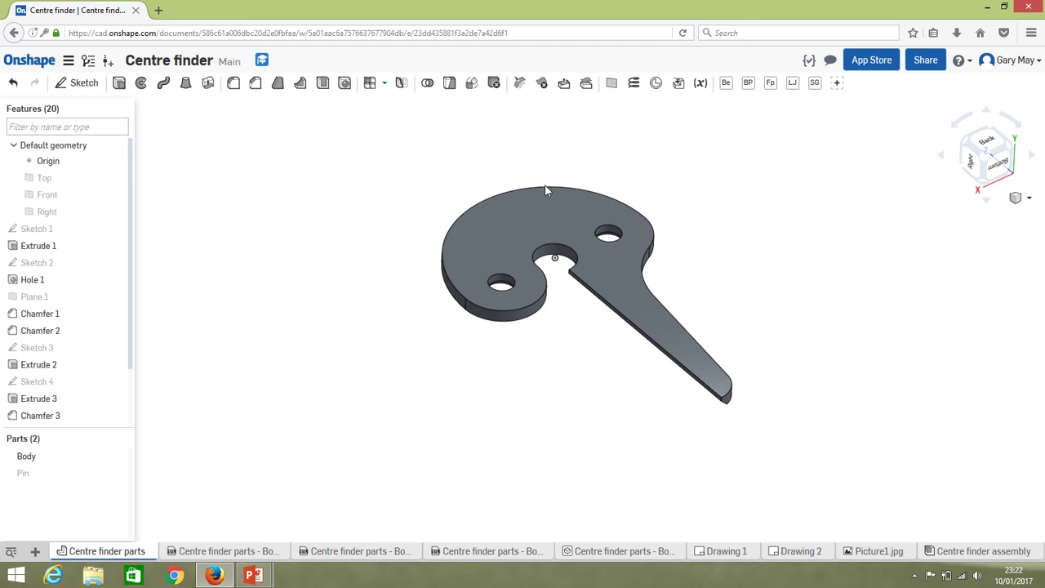
- Export the Body's large flat face on the pin side as a Release 14 DXF file and save it to disk
right_click_drag(530, 233, 511, 228)
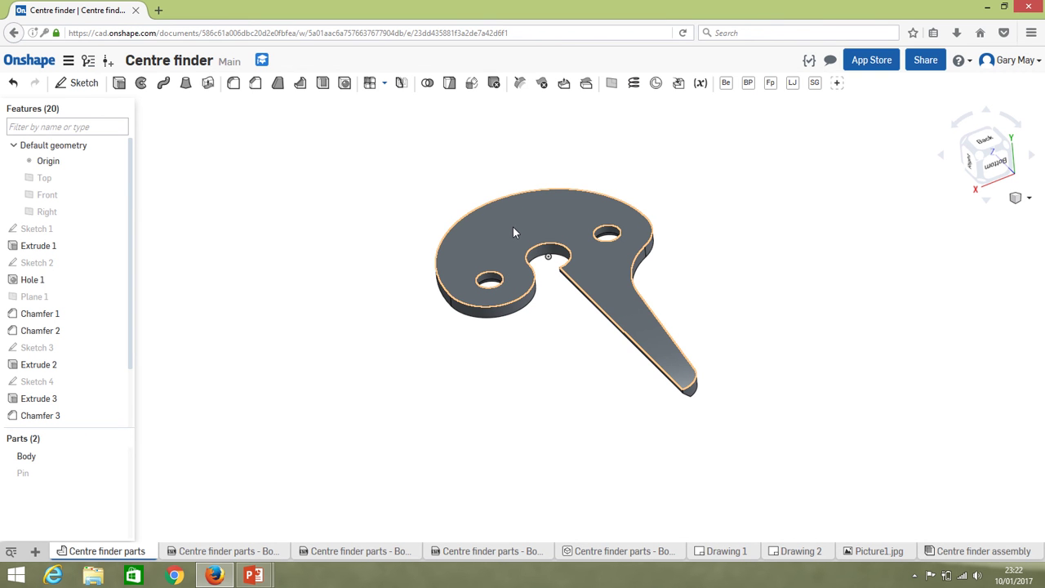
right_click(513, 228)
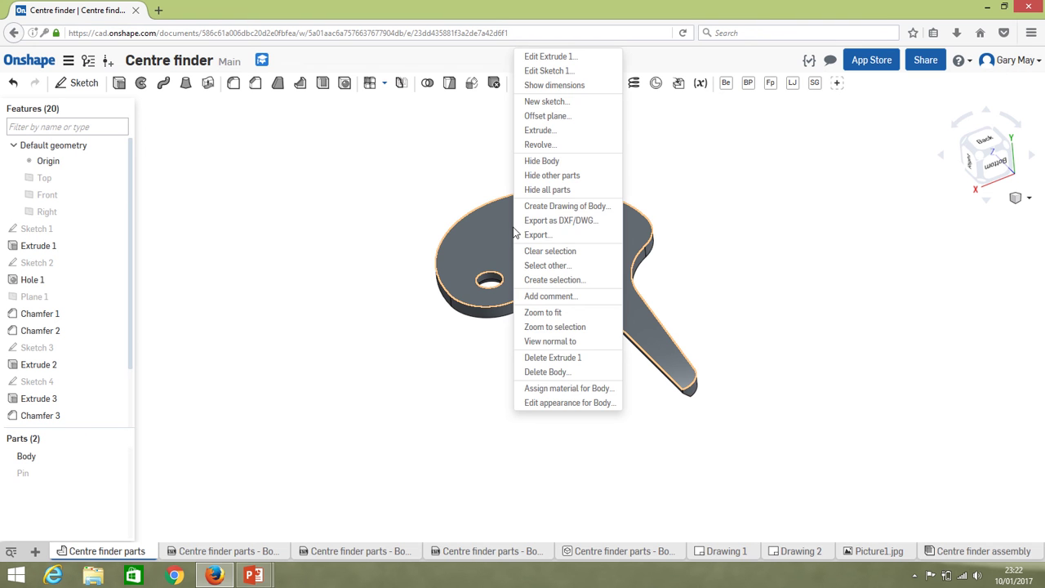
left_click(566, 226)
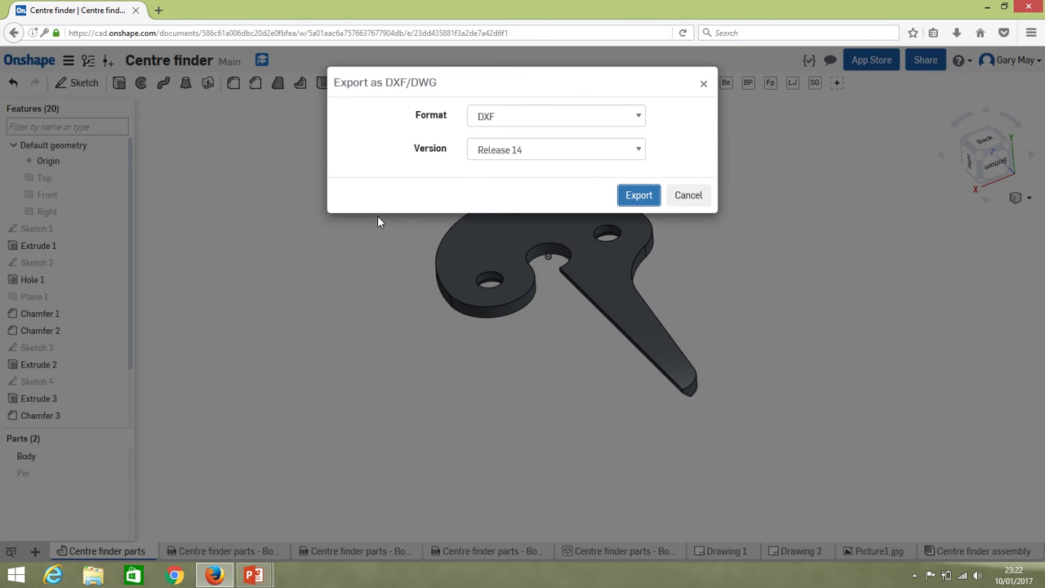
left_click(639, 119)
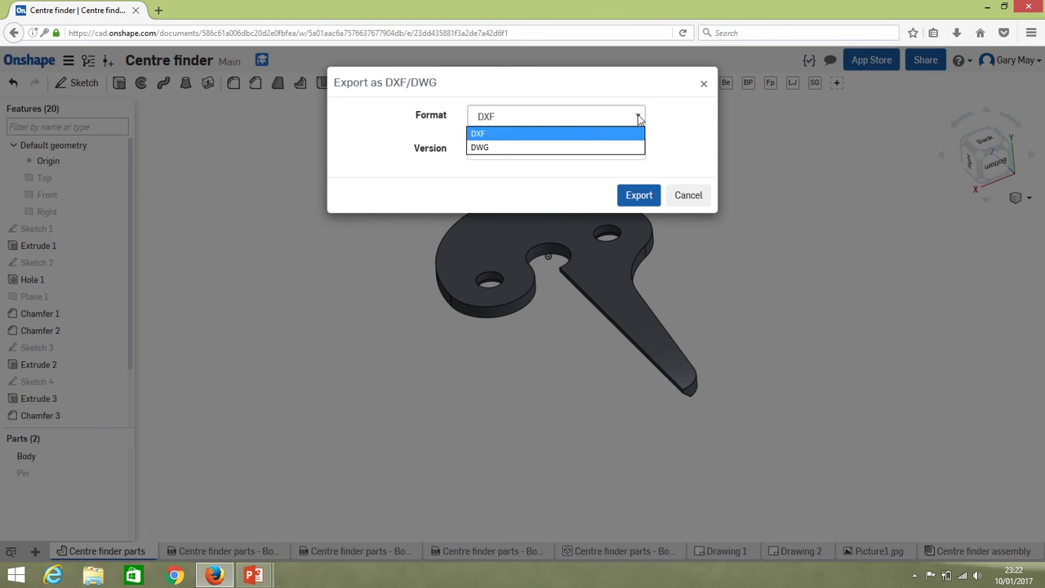
left_click(558, 134)
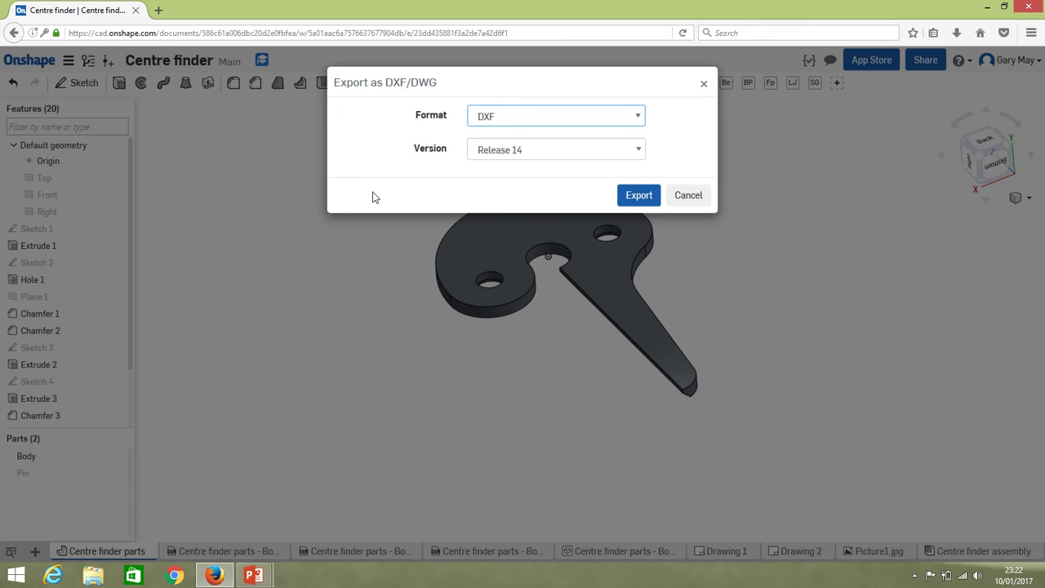
left_click(639, 195)
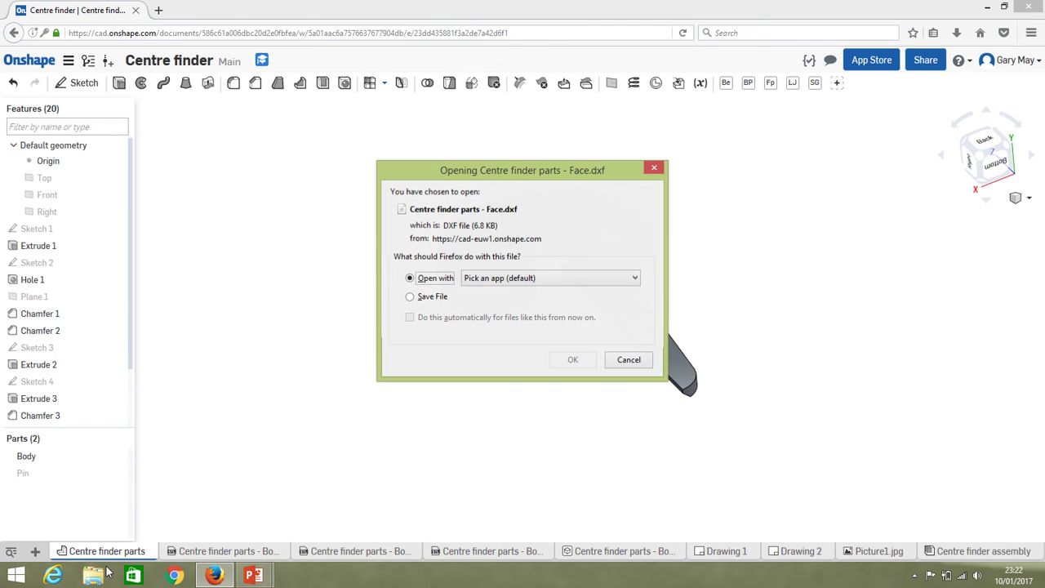
left_click(410, 298)
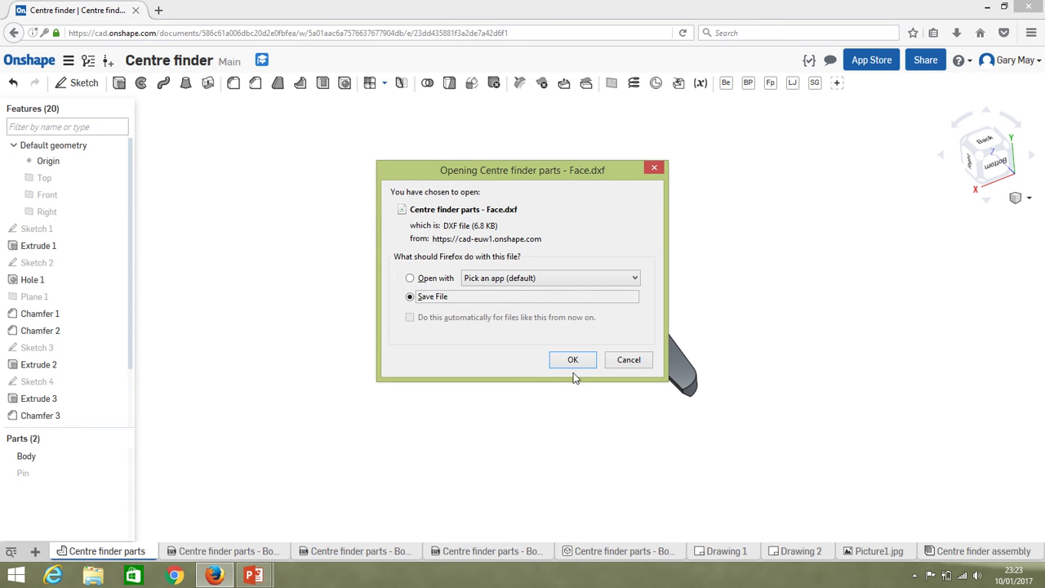
left_click(573, 360)
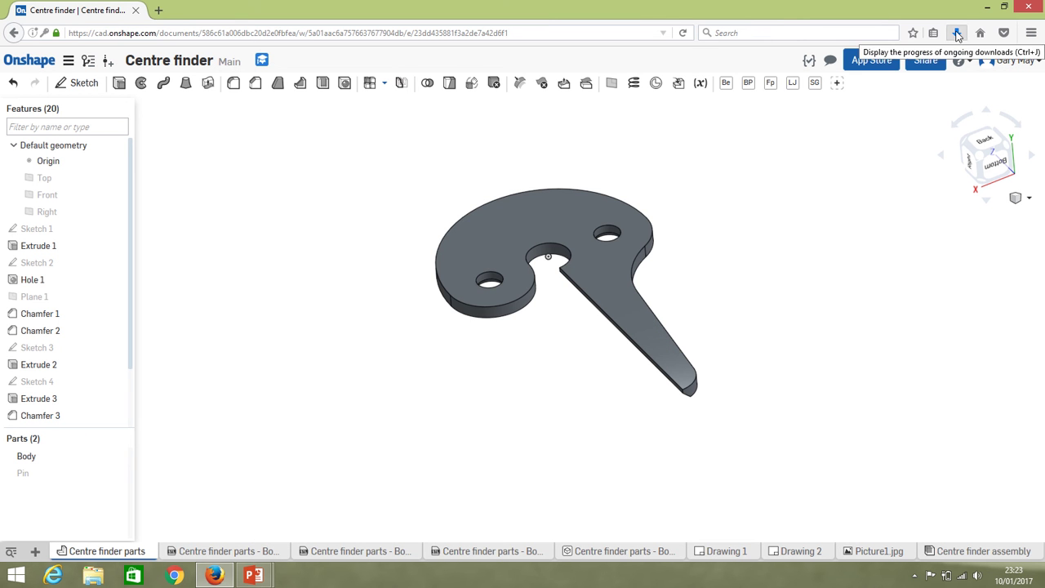
- Locate the newly saved Centre finder parts - Face.dxf in the Downloads folder, and return to the model
left_click(957, 34)
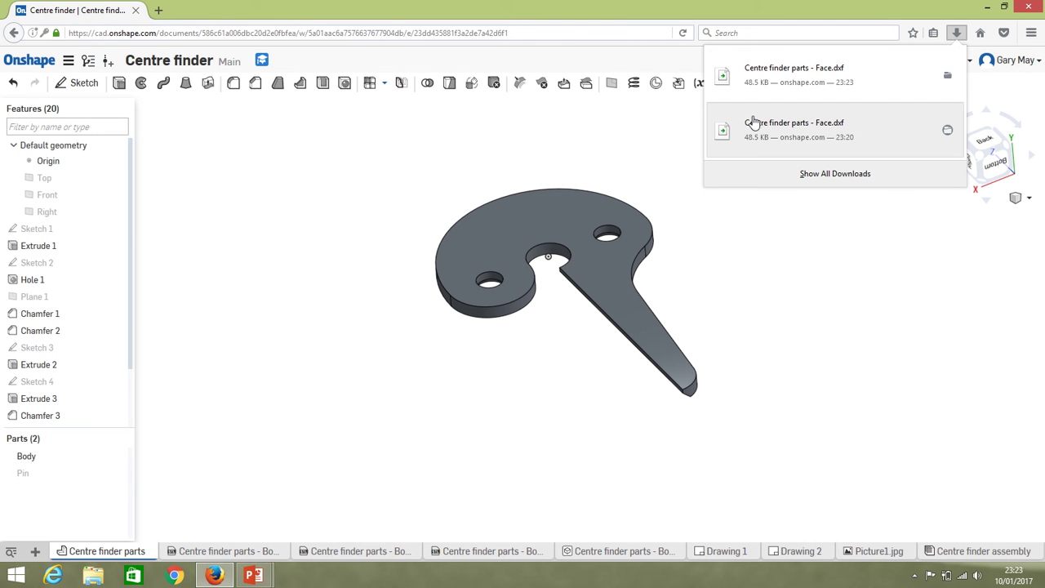
left_click(946, 75)
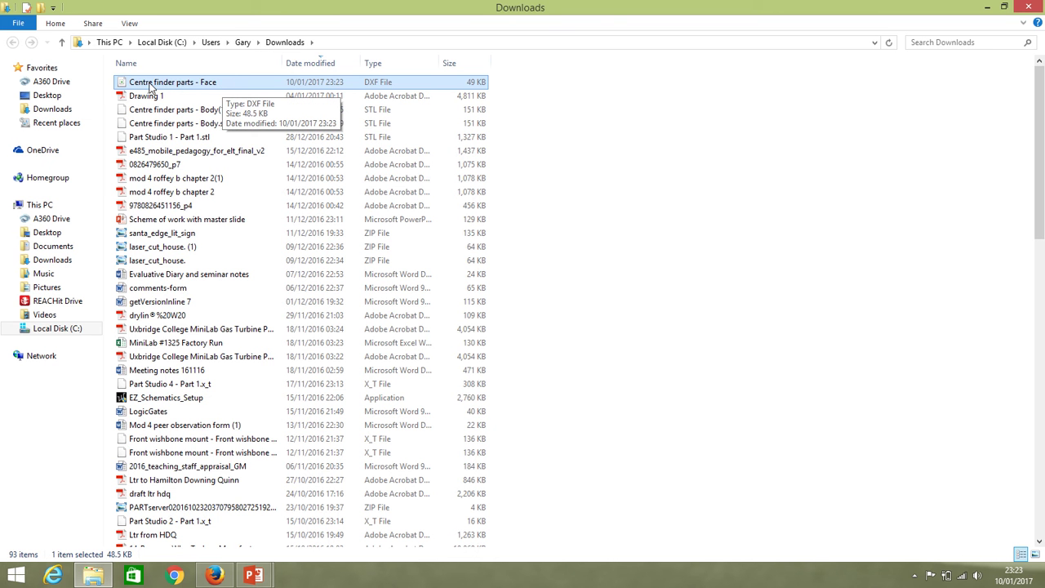
left_click(749, 168)
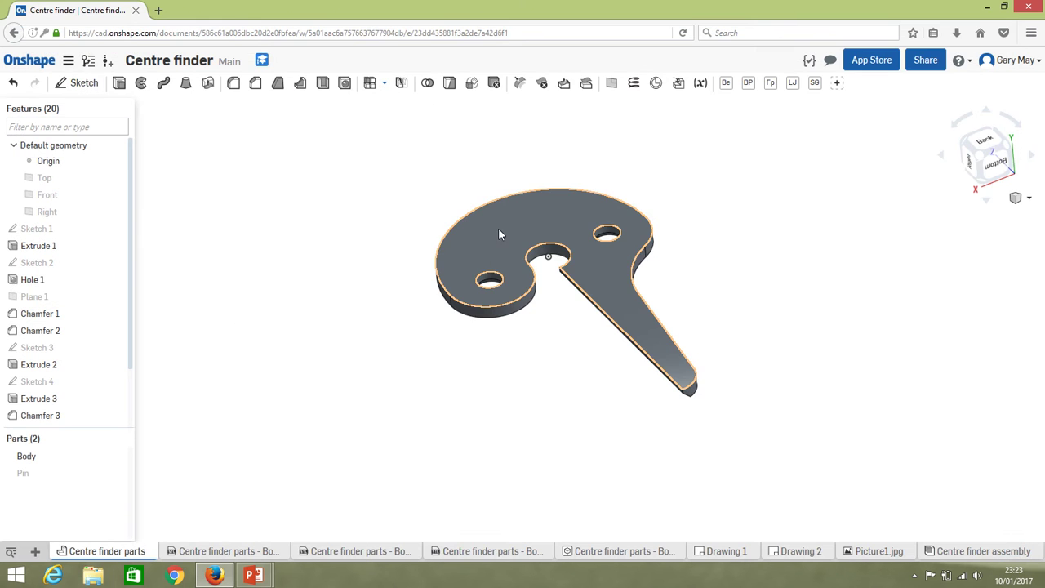
- Hide the Body part and show the Pin instead
right_click_drag(496, 237, 355, 390)
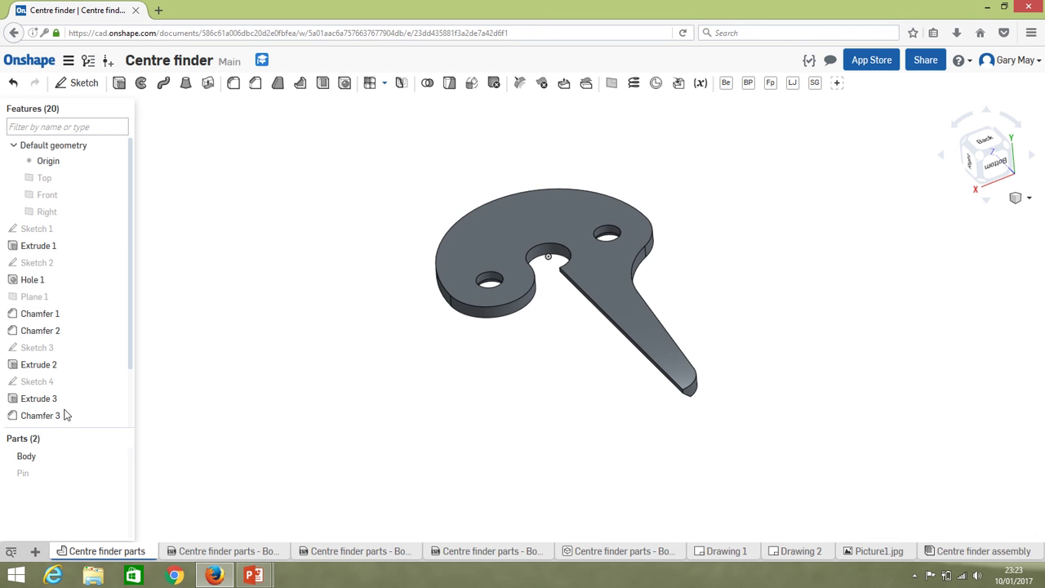
left_click(117, 457)
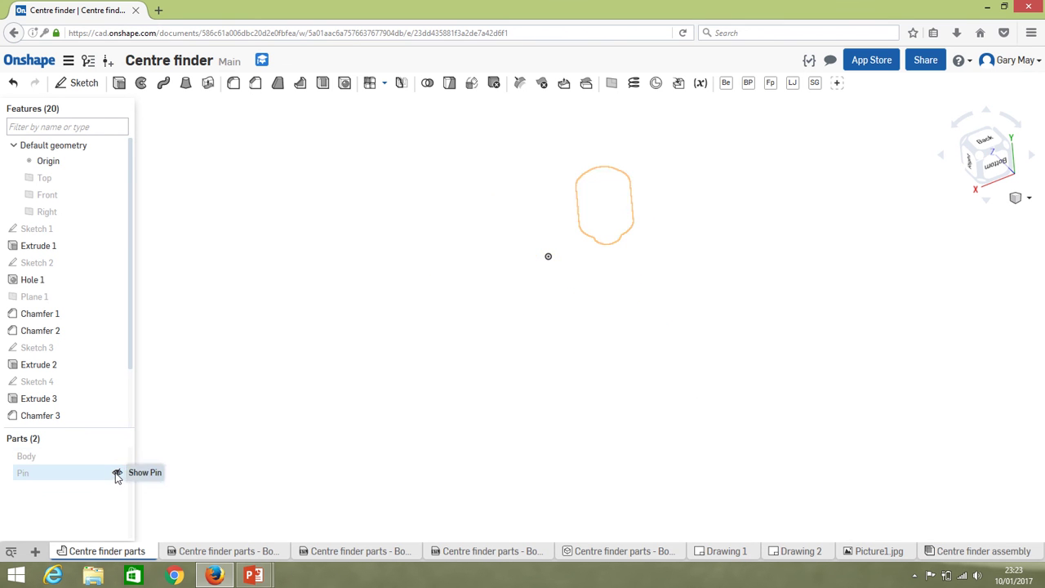
left_click(117, 472)
- Export the Pin as a binary, fine-resolution STL in millimetres with the Download option, and save the file
right_click_drag(612, 199, 642, 289)
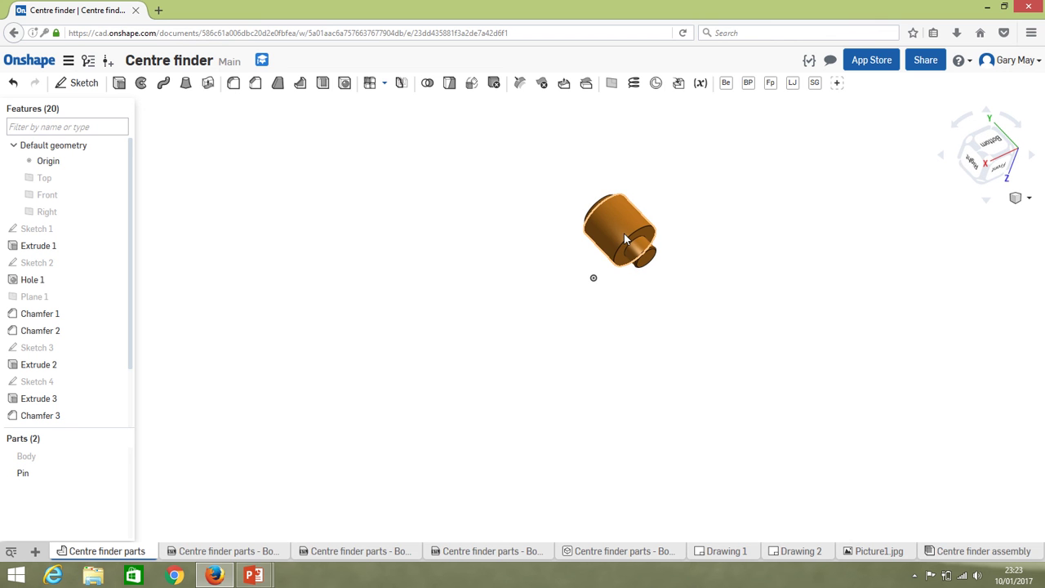
right_click_drag(619, 229, 569, 224)
right_click(615, 228)
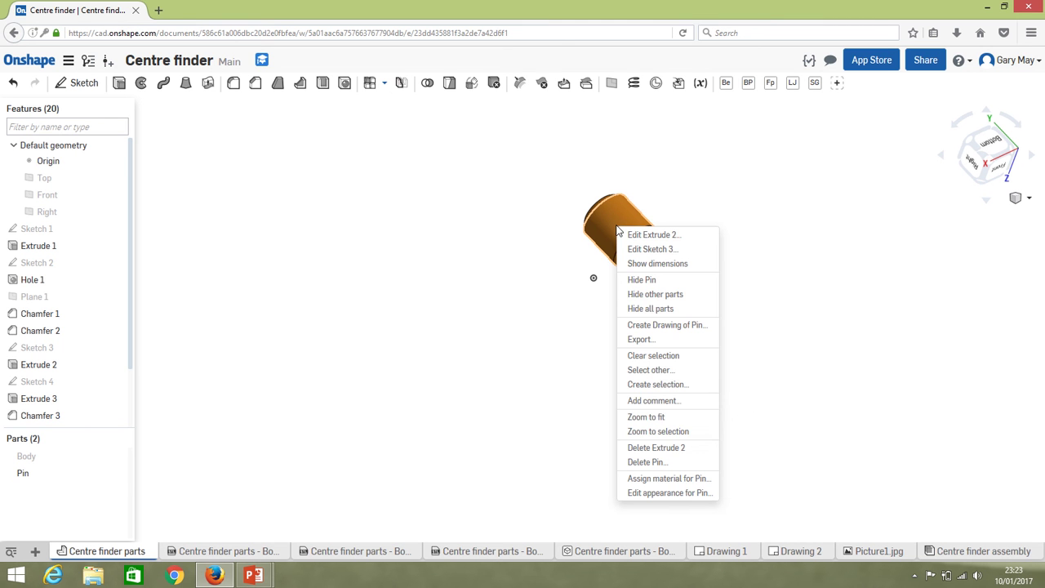
left_click(641, 340)
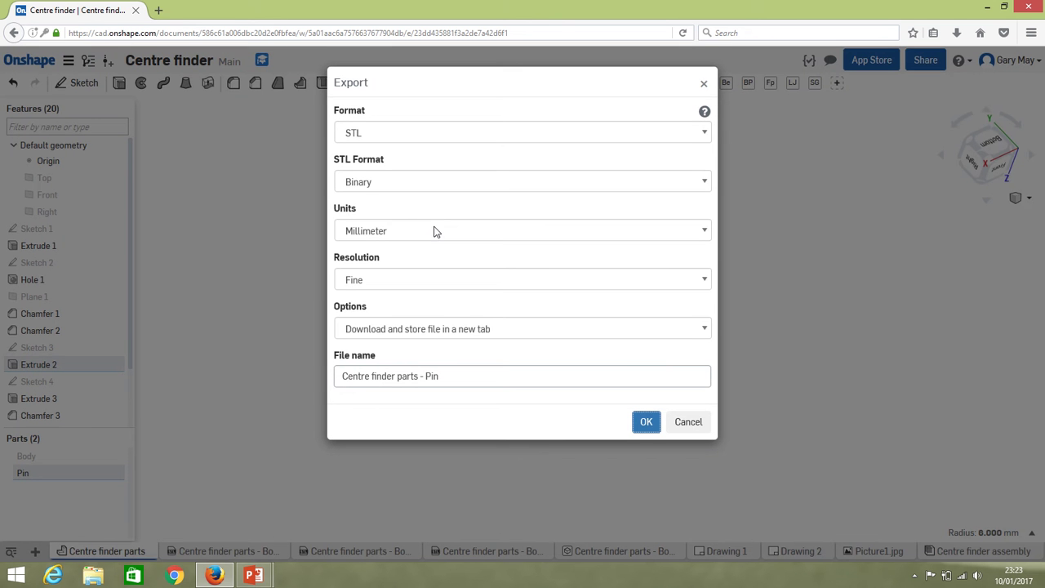
left_click(705, 136)
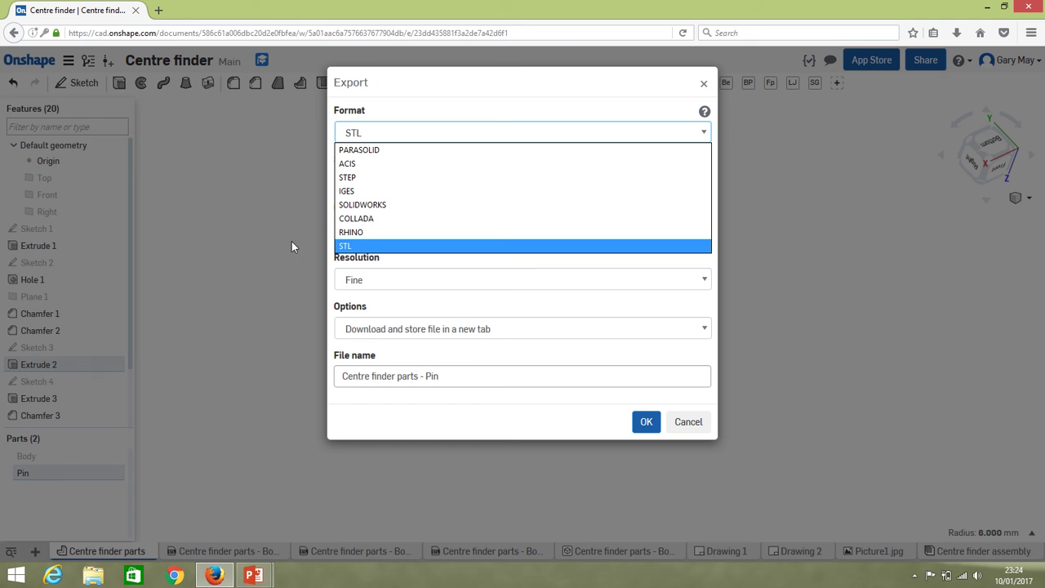
left_click(349, 133)
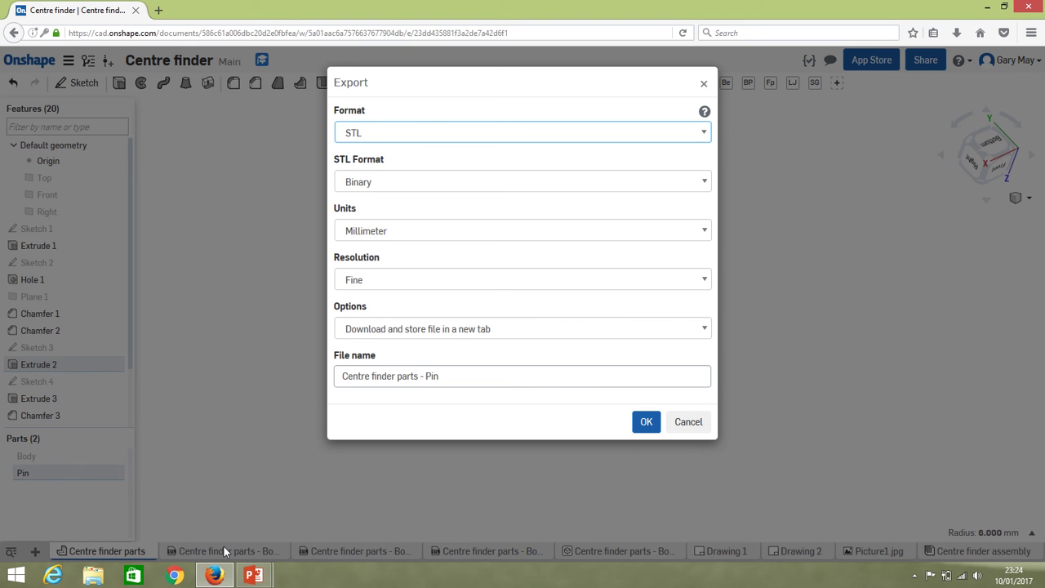
left_click(705, 329)
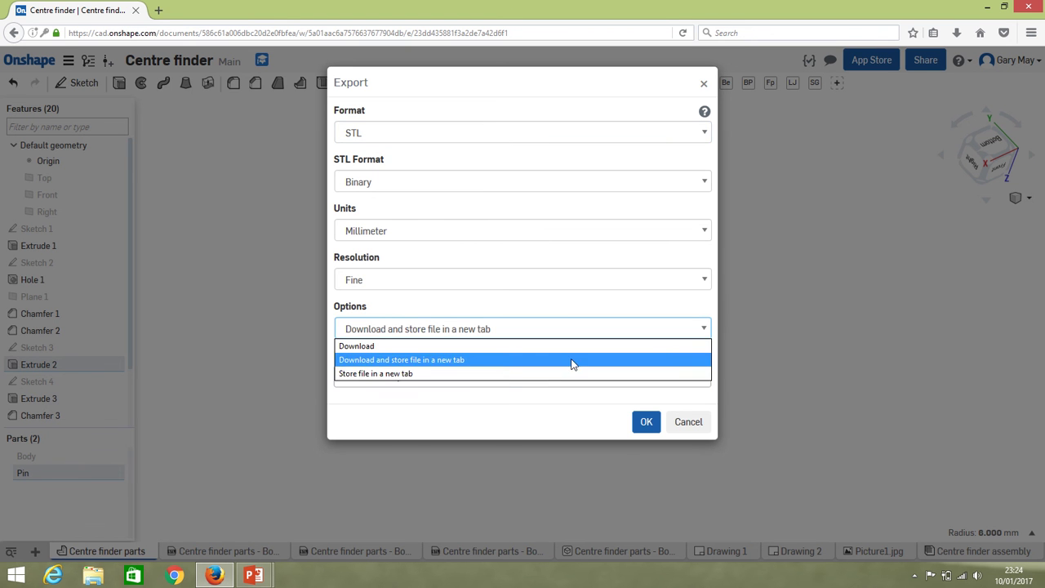
left_click(387, 347)
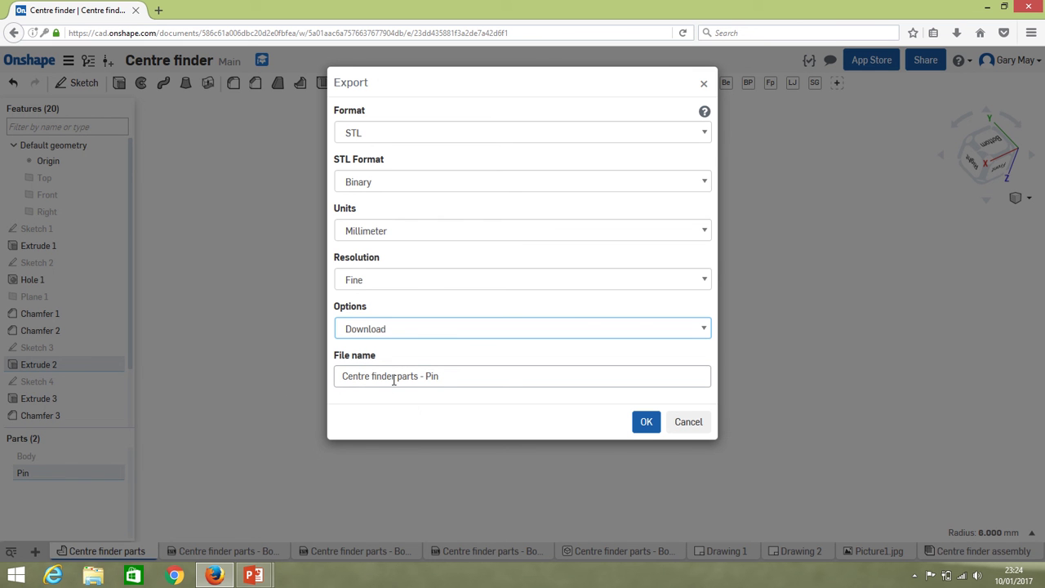
left_click(642, 423)
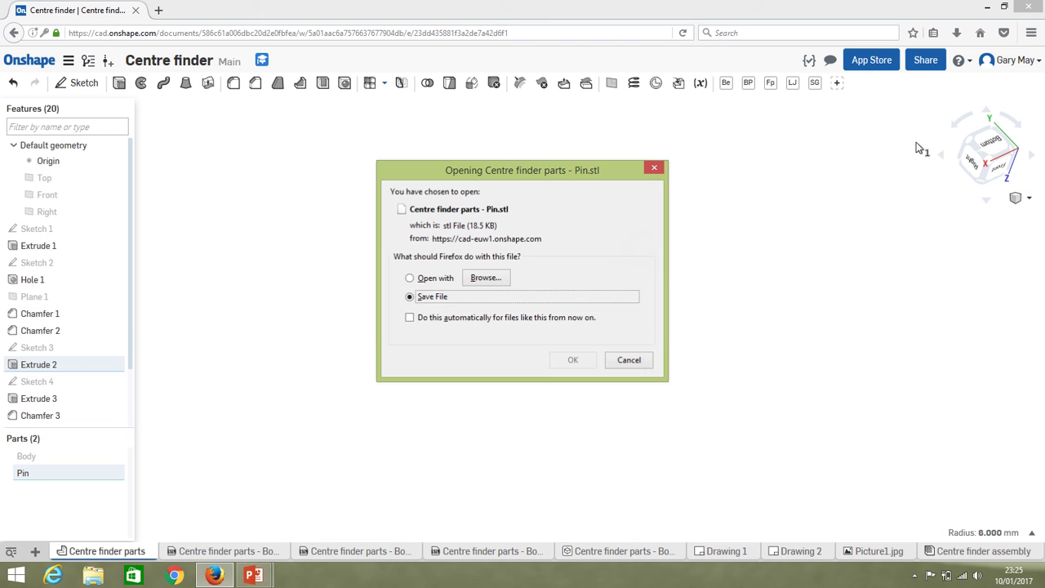
left_click(567, 360)
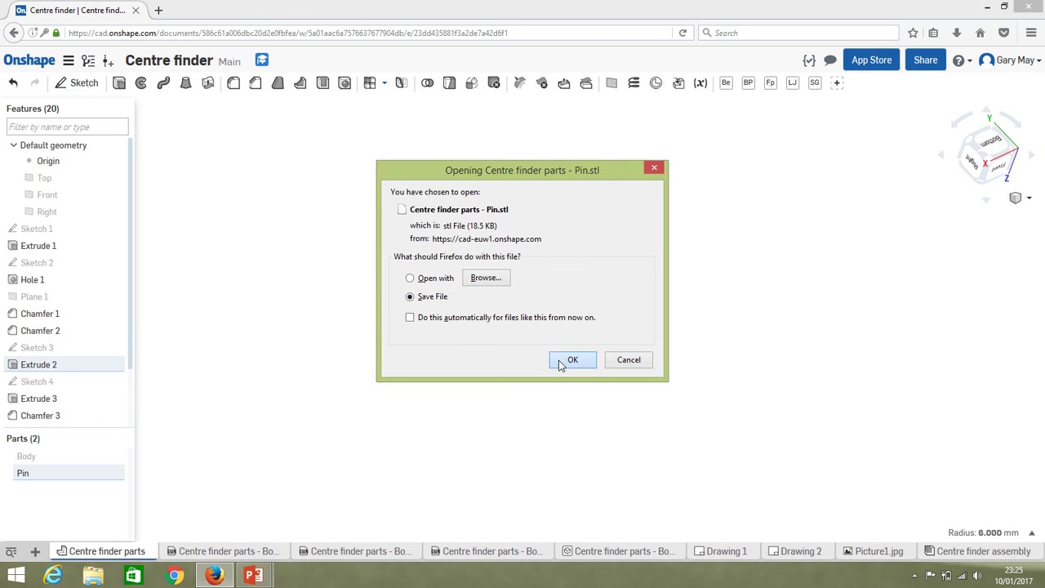
- Check the browser's recent downloads for Centre finder parts - Pin.stl, and dismiss the list
left_click(956, 32)
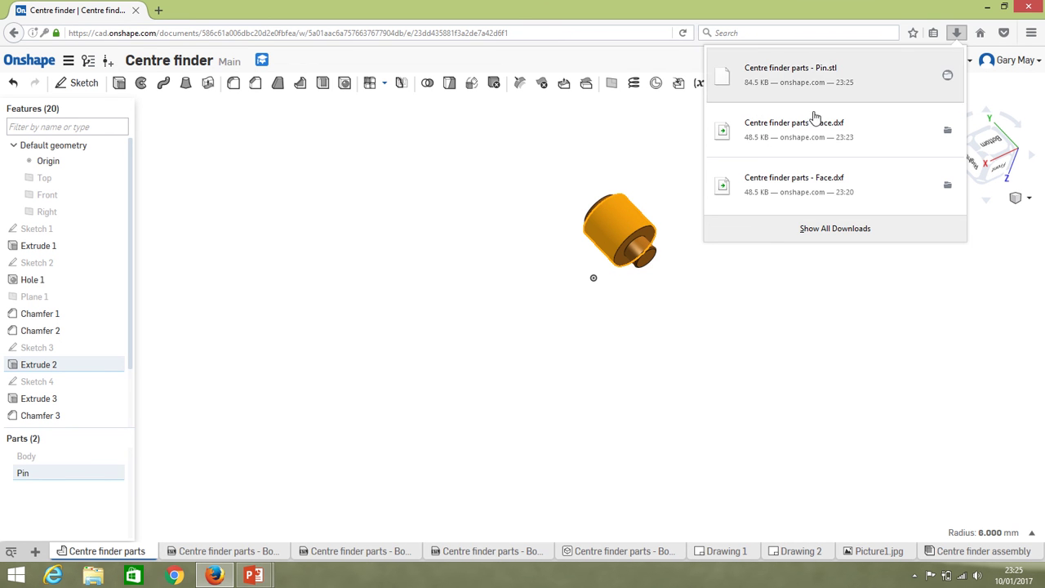
left_click(799, 305)
left_click(799, 305)
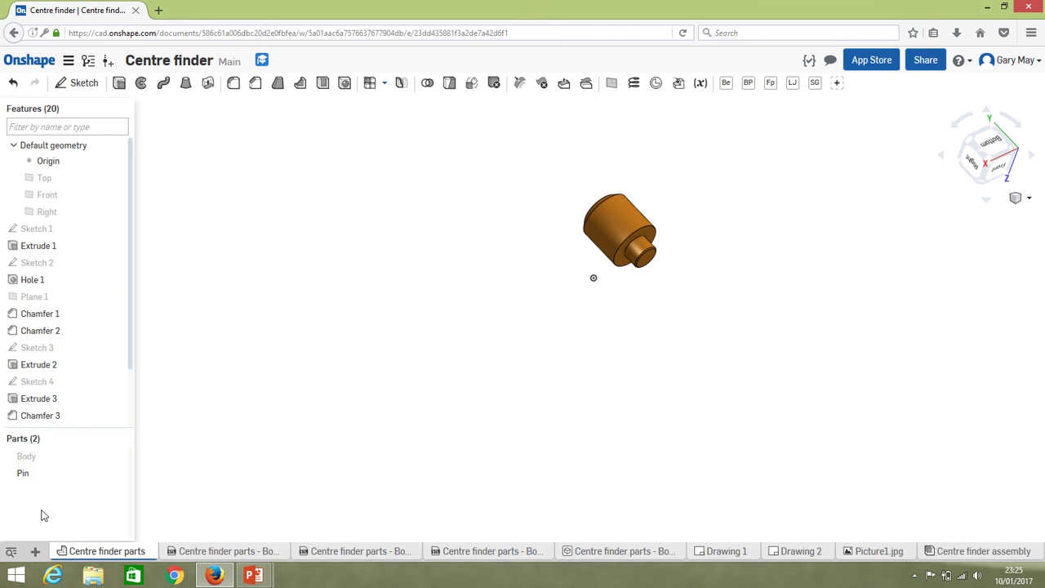
- Show the Body part again alongside the Pin
left_click(116, 456)
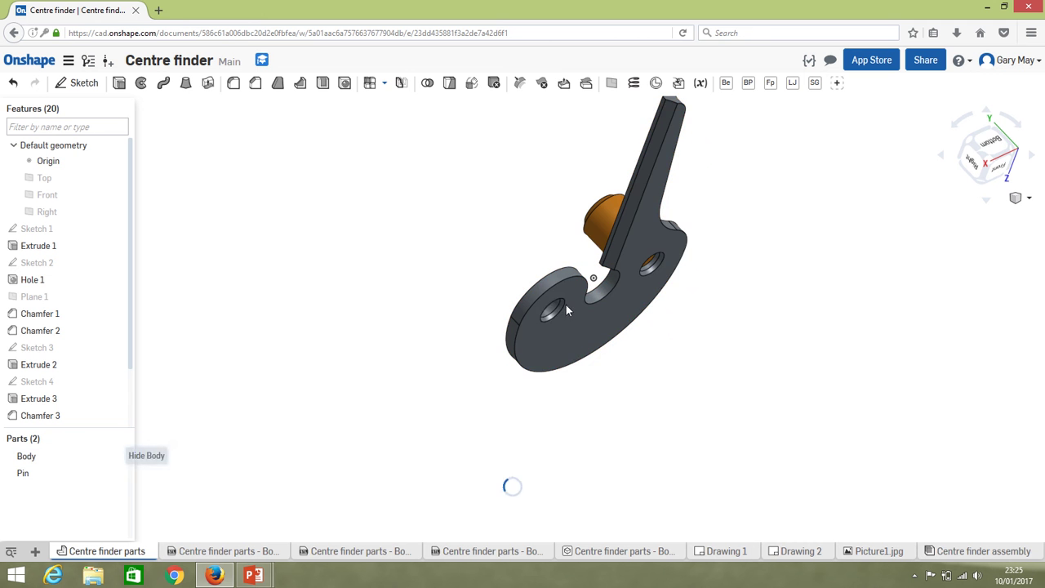
right_click_drag(569, 311, 590, 294)
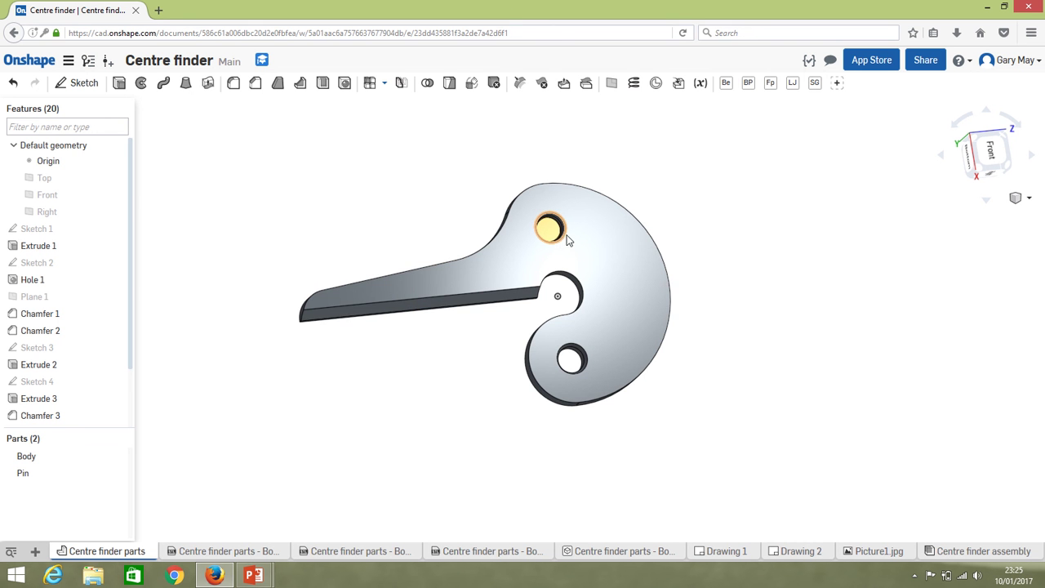
- Inspect the Body's holes and bevelled edge from both sides, and check the export options of the face opposite the Pin
scroll(559, 236, "up", 5)
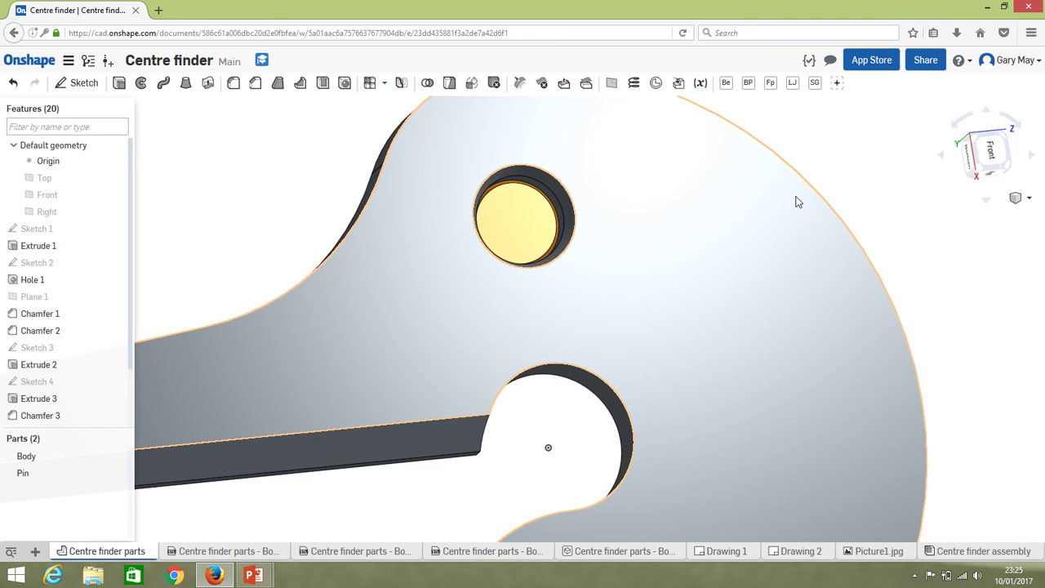
scroll(483, 336, "down", 4)
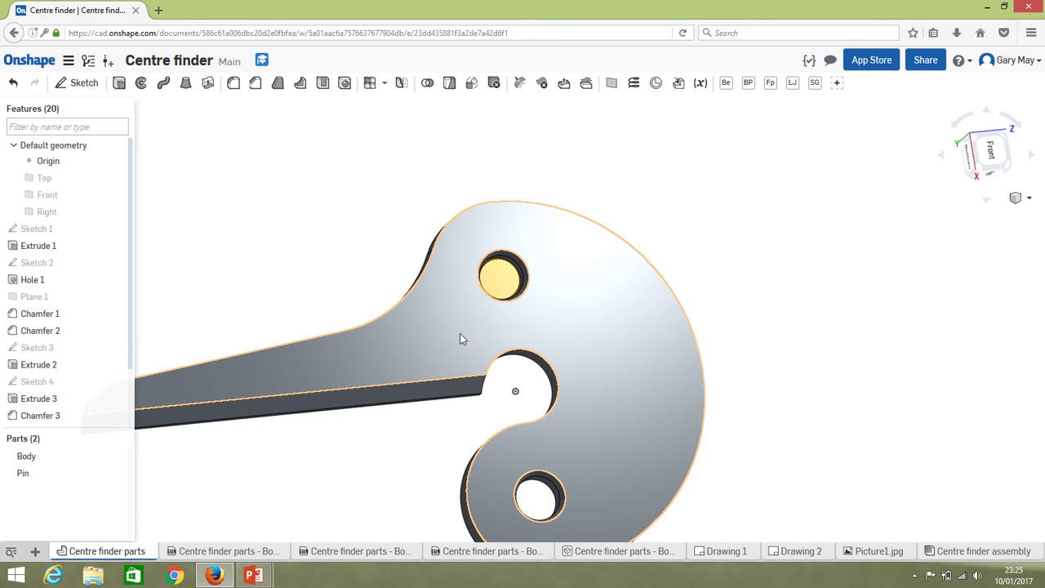
left_click(459, 337)
right_click(554, 300)
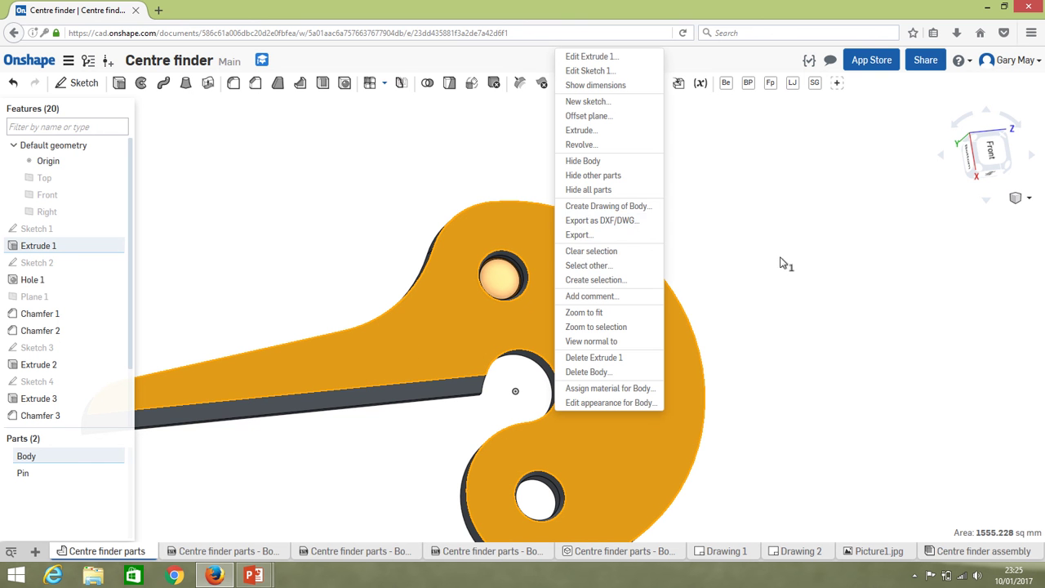
left_click(347, 260)
right_click_drag(459, 335, 364, 292)
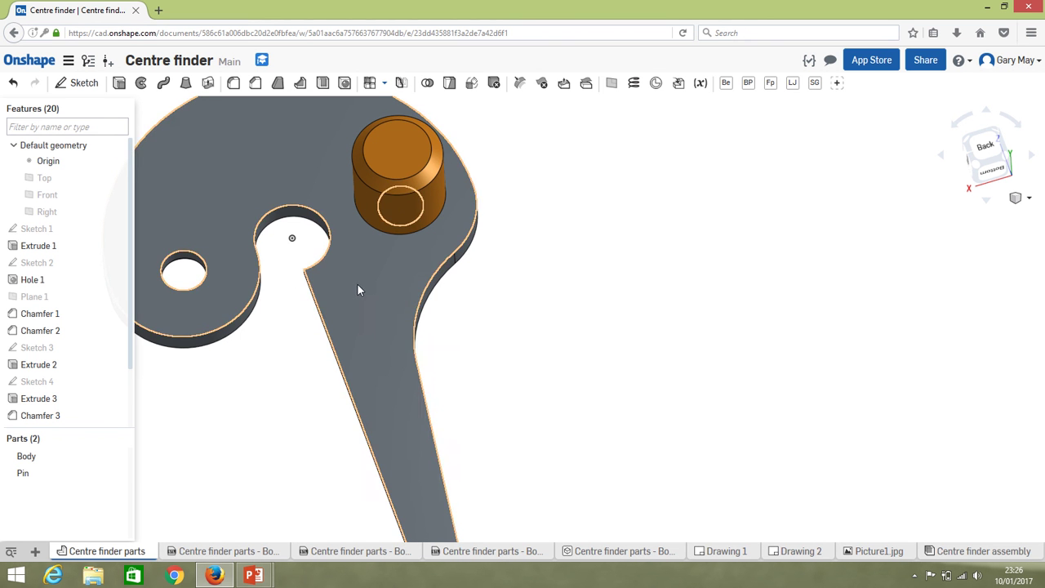
right_click_drag(358, 286, 275, 275)
key("shift+1")
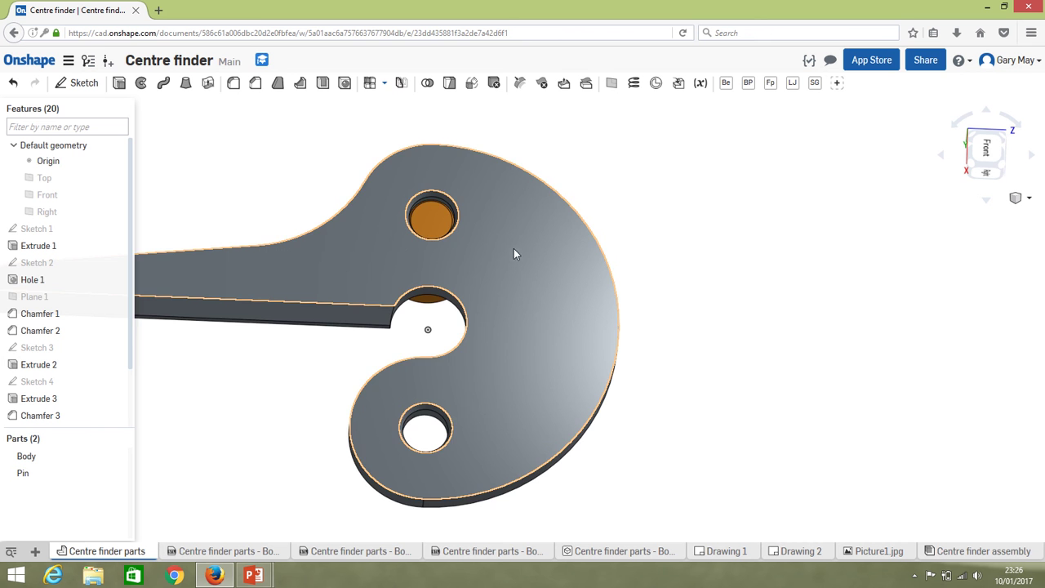
key("f")
right_click_drag(551, 273, 600, 274)
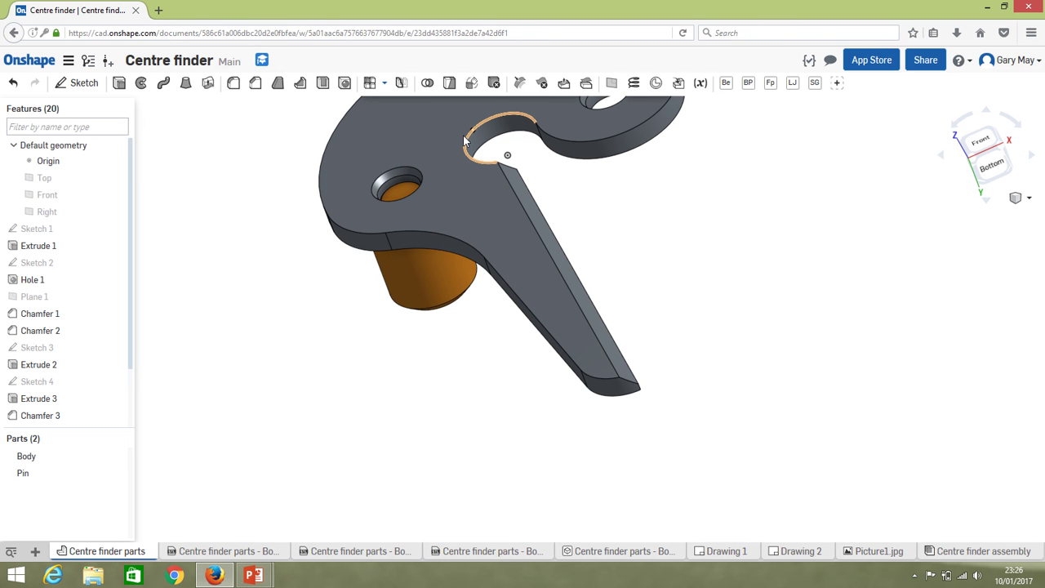
left_click(544, 192)
mouse_move(451, 6)
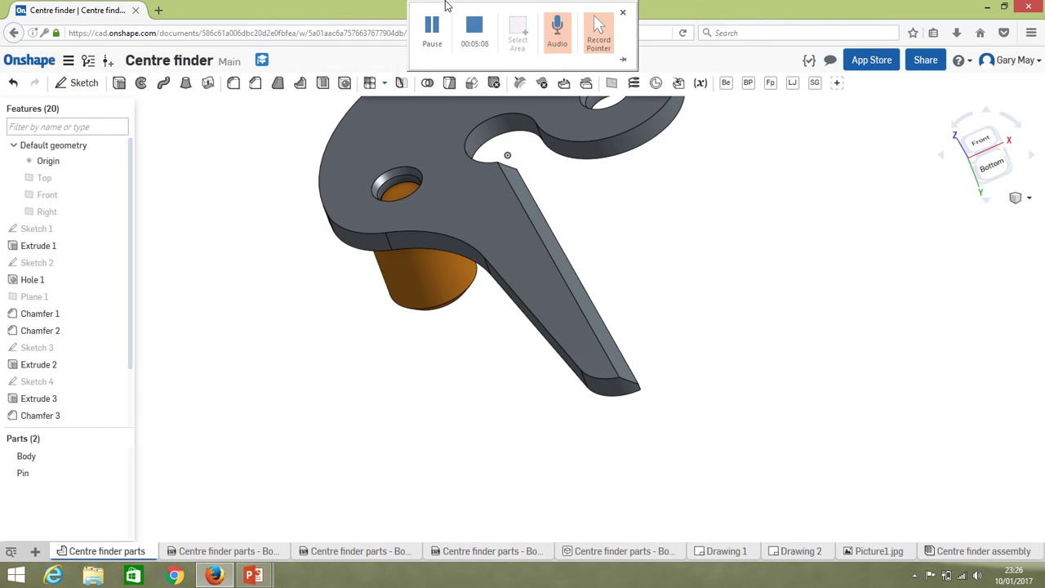